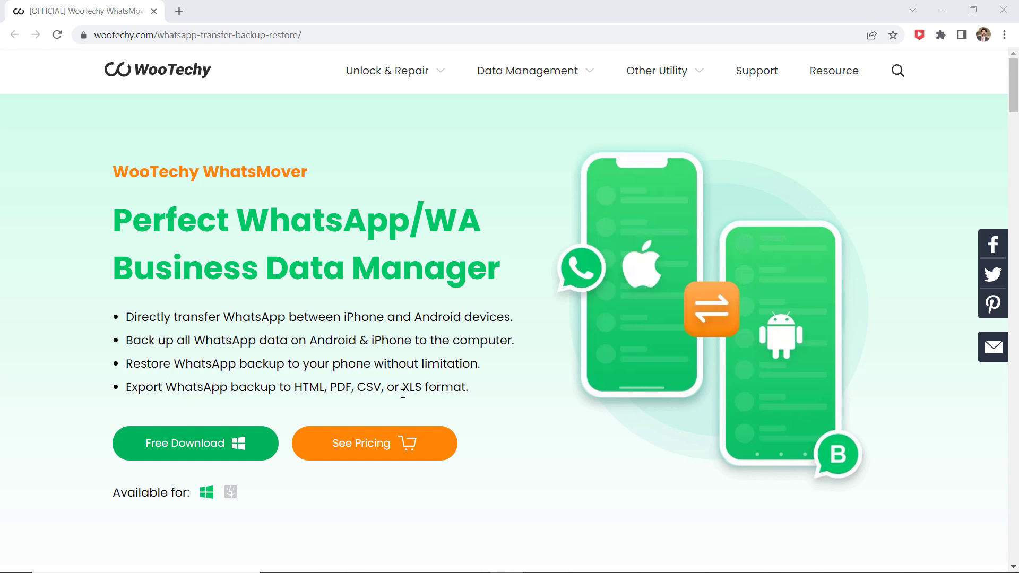
Step: Download the WhatsMover installer with Free Download on the WooTechy product page
{"action": "left_click", "coordinate": [241, 443]}
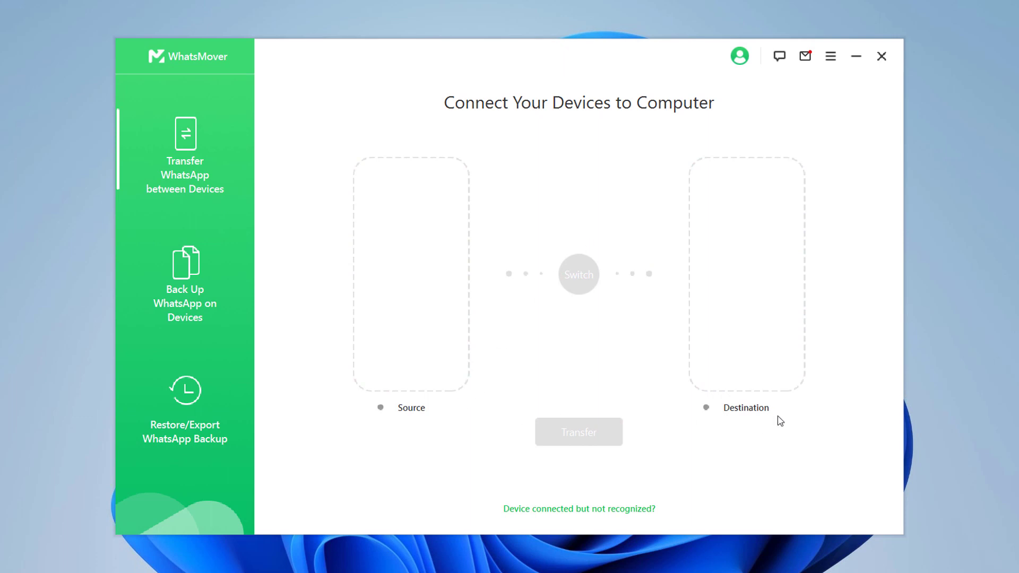
{"action": "left_click", "coordinate": [212, 286]}
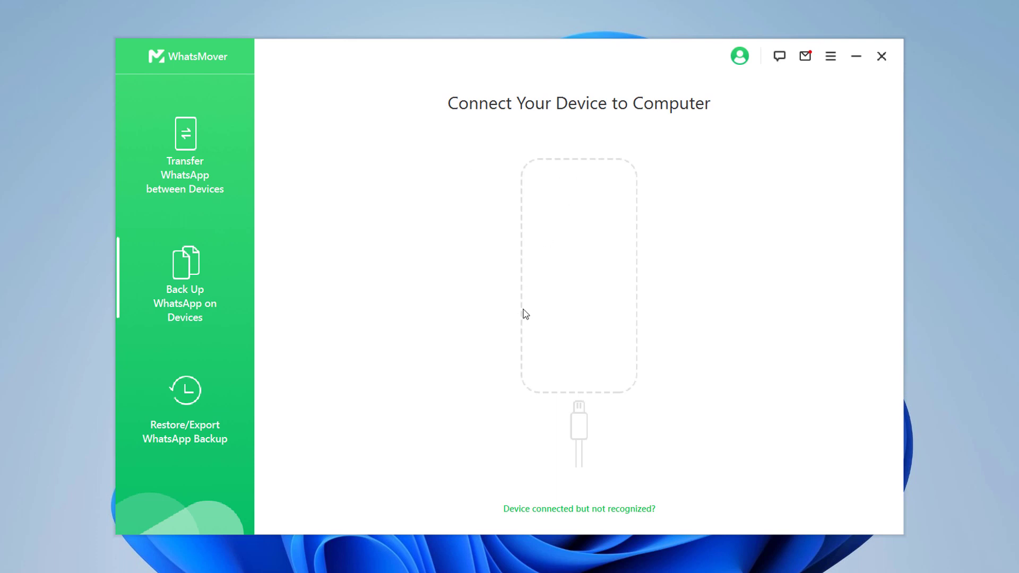
{"action": "left_click", "coordinate": [176, 398]}
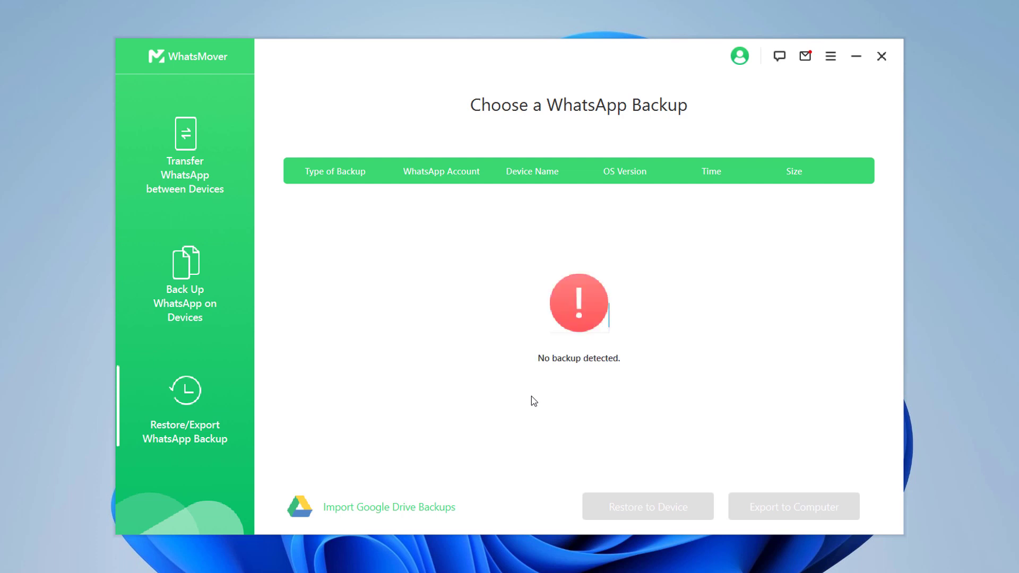
{"action": "left_click", "coordinate": [205, 176]}
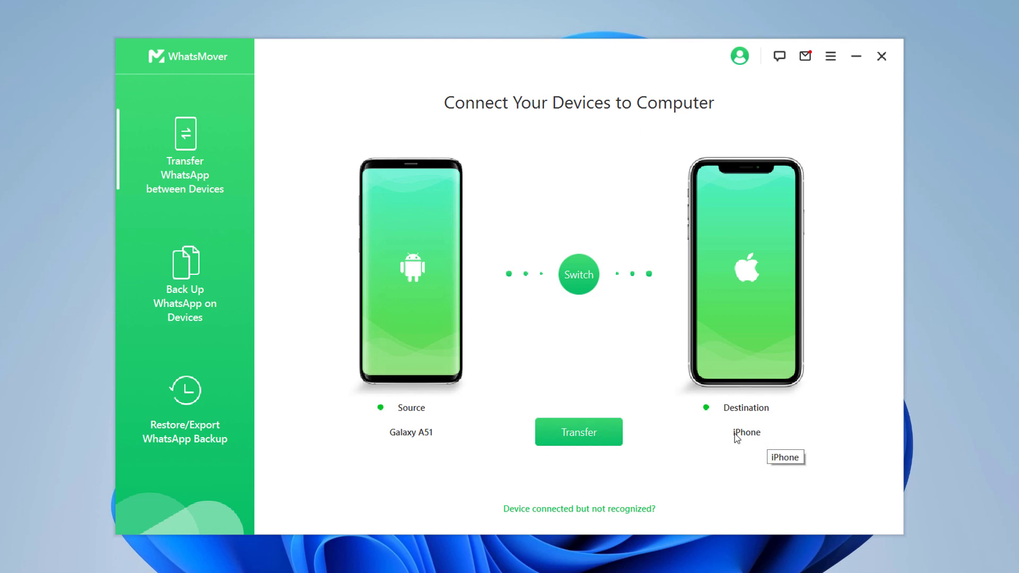
Step: Swap devices so the iPhone is source and Galaxy A51 is destination, then start Transfer
{"action": "left_click", "coordinate": [576, 287]}
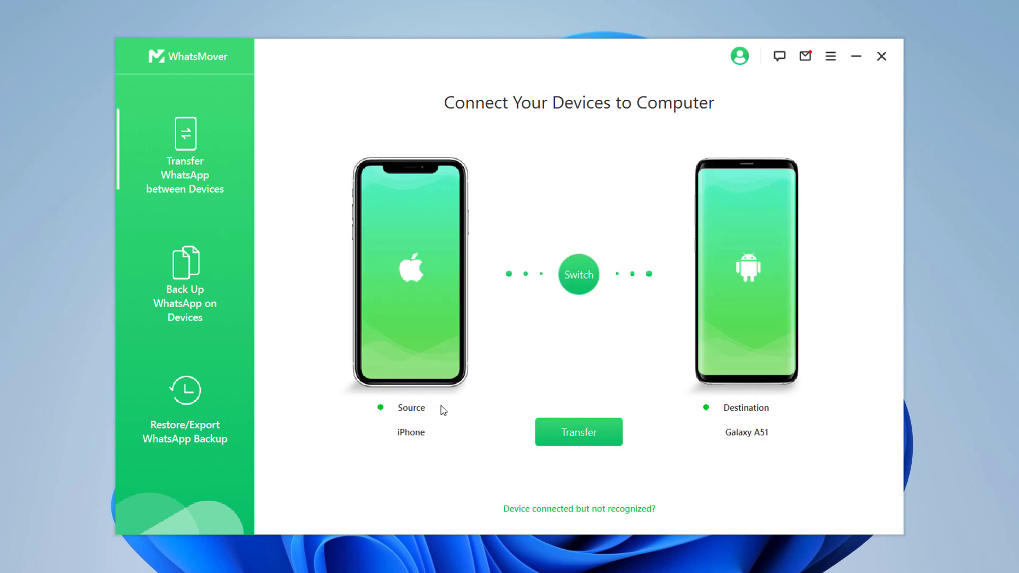
{"action": "left_click", "coordinate": [597, 437]}
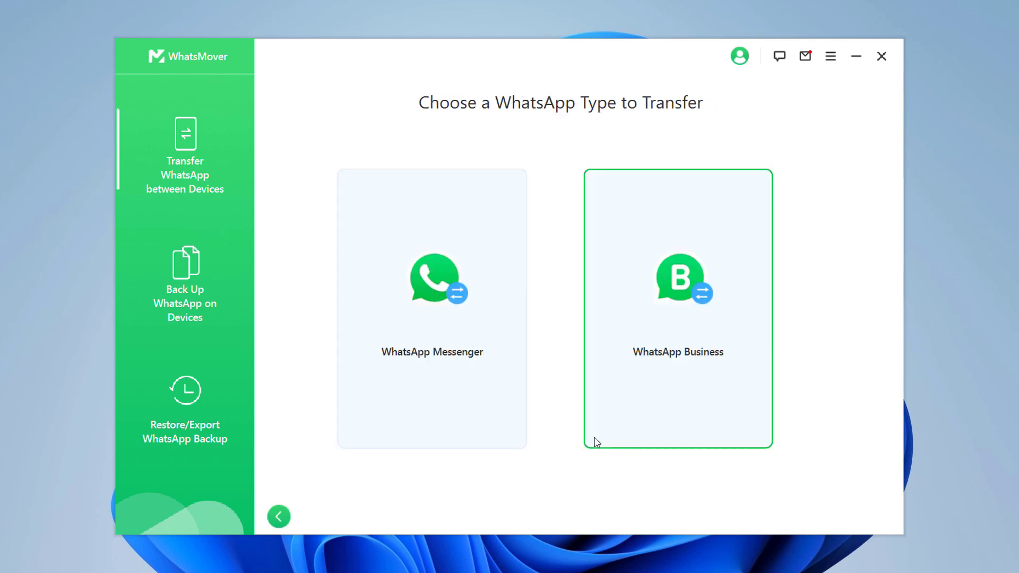
Step: Choose WhatsApp Messenger, accept the data-erase warning, and let the iPhone-to-A51 transfer finish
{"action": "left_click", "coordinate": [452, 397]}
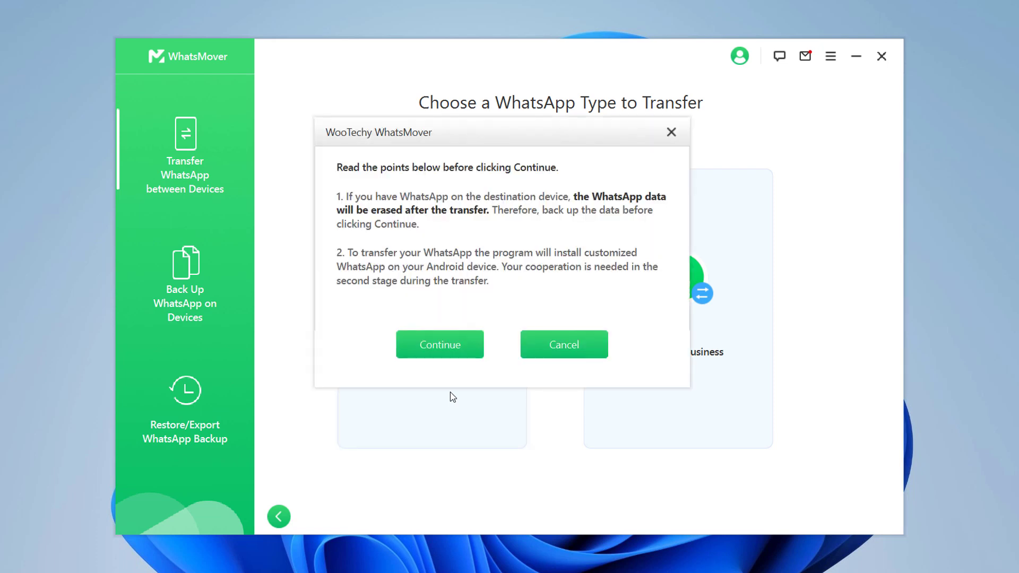
{"action": "left_click", "coordinate": [445, 354]}
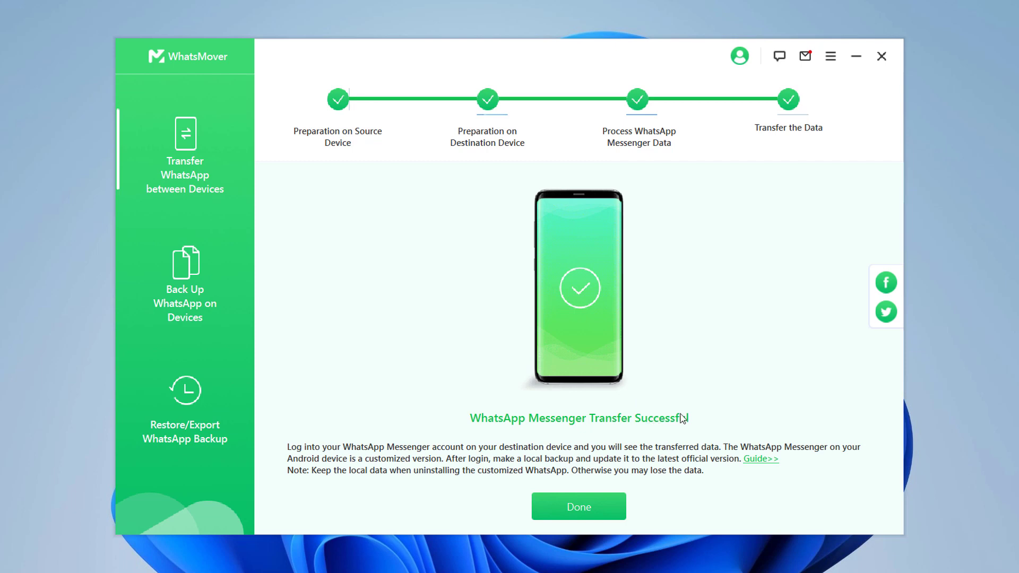
Step: Close the finished transfer and start a Back Up WhatsApp on Devices backup of the iPhone
{"action": "left_click", "coordinate": [579, 507]}
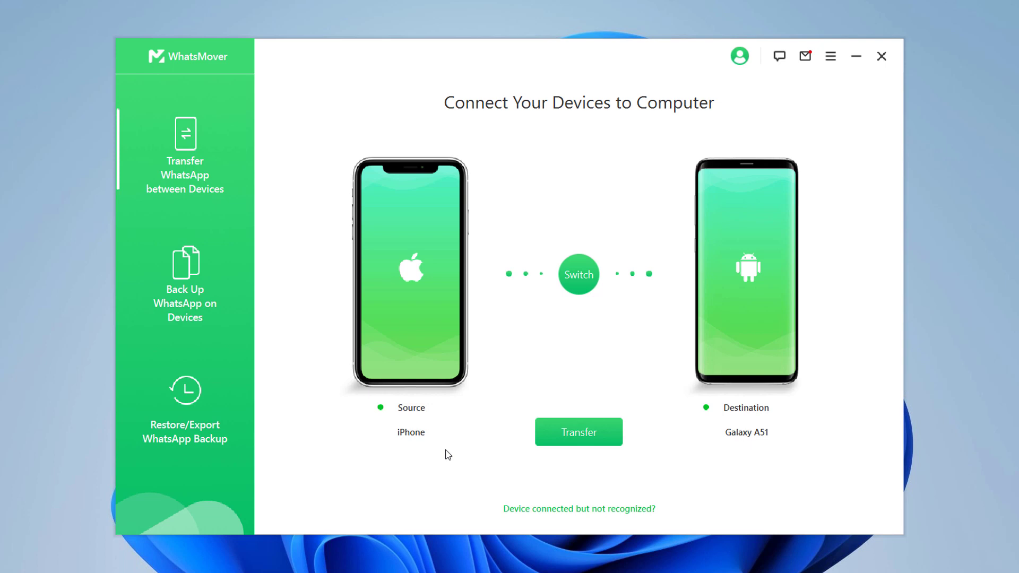
{"action": "left_click", "coordinate": [216, 279]}
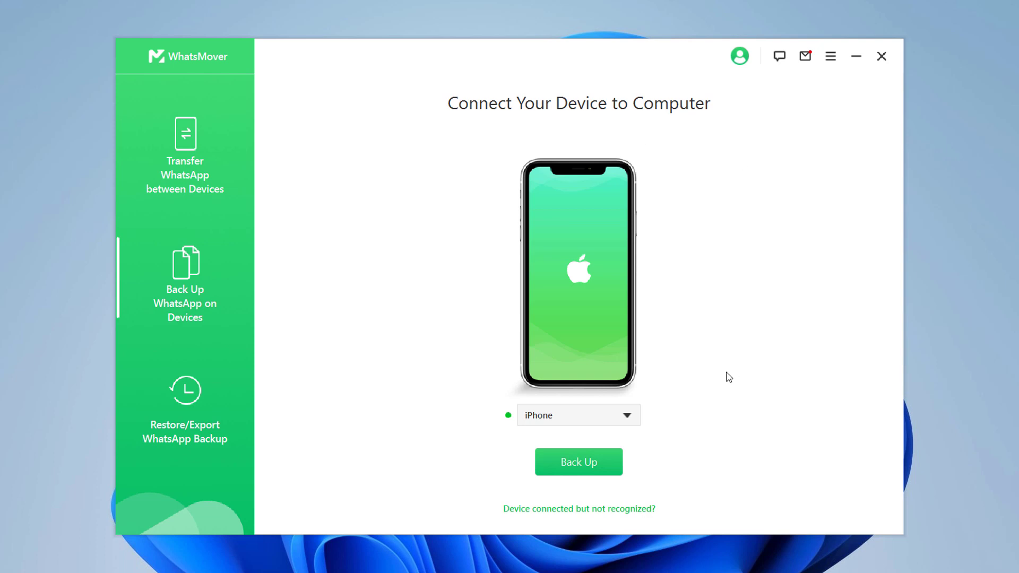
{"action": "left_click", "coordinate": [626, 418]}
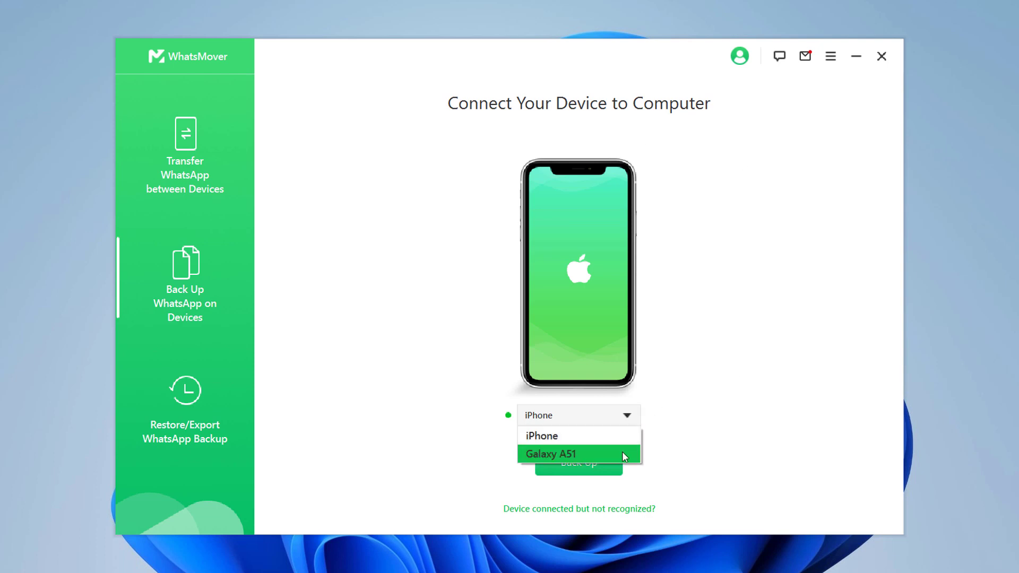
{"action": "left_click", "coordinate": [683, 385]}
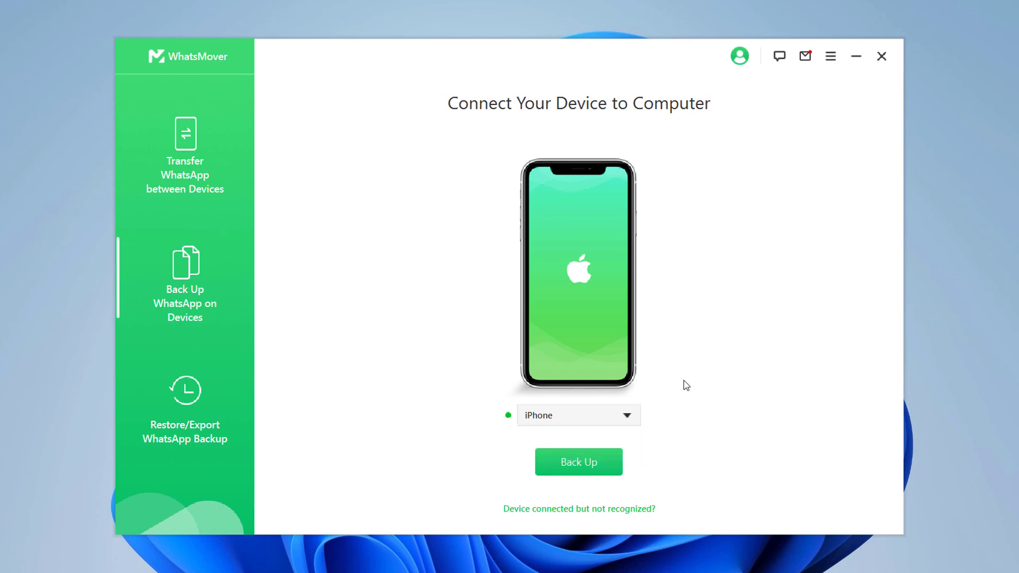
{"action": "left_click", "coordinate": [614, 468]}
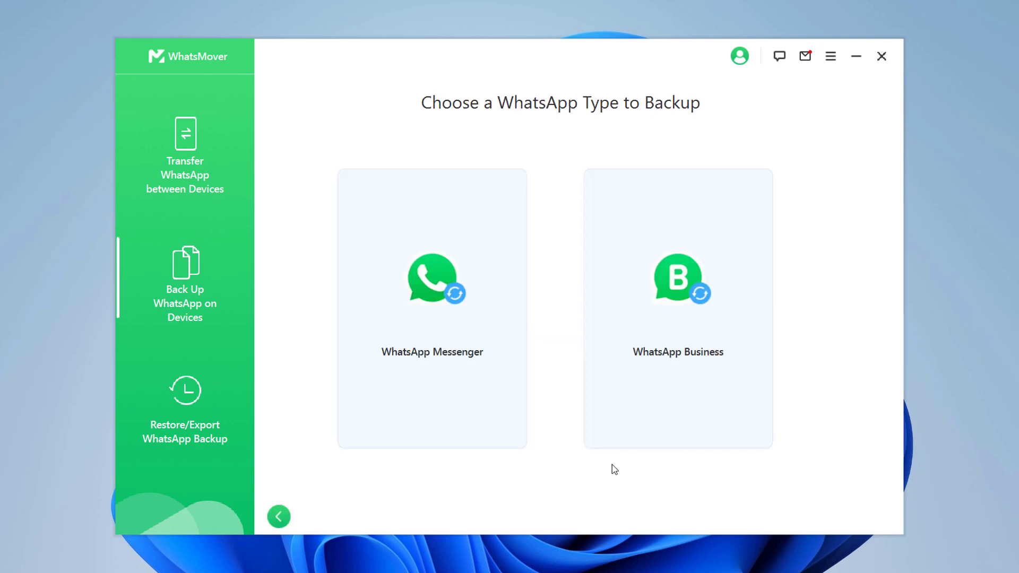
Step: Back up the iPhone's WhatsApp Messenger data to the PC until it completes
{"action": "left_click", "coordinate": [434, 381]}
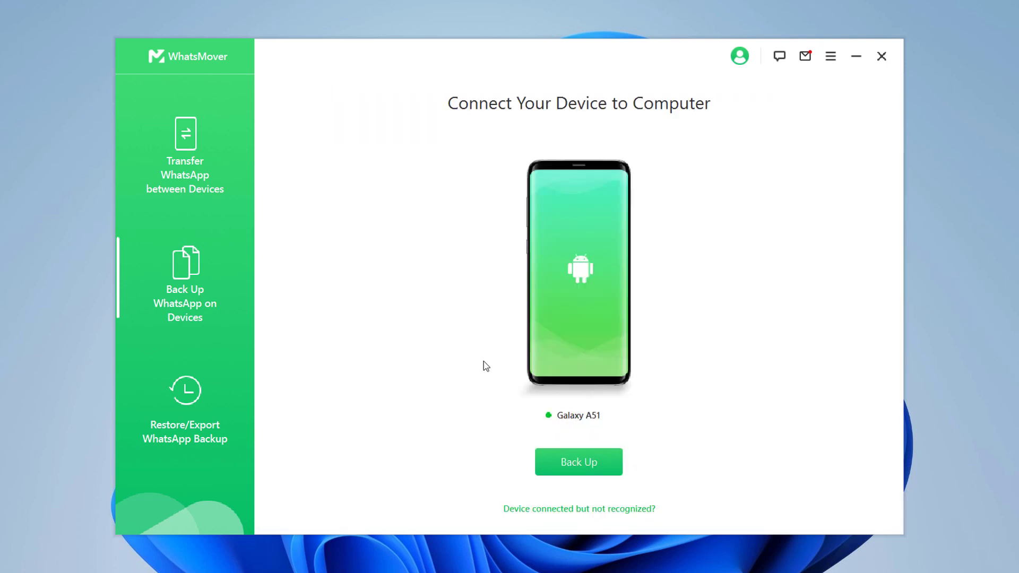
Step: Pick the saved backup under Restore/Export WhatsApp Backup and preview its chats before restoring
{"action": "left_click", "coordinate": [172, 403]}
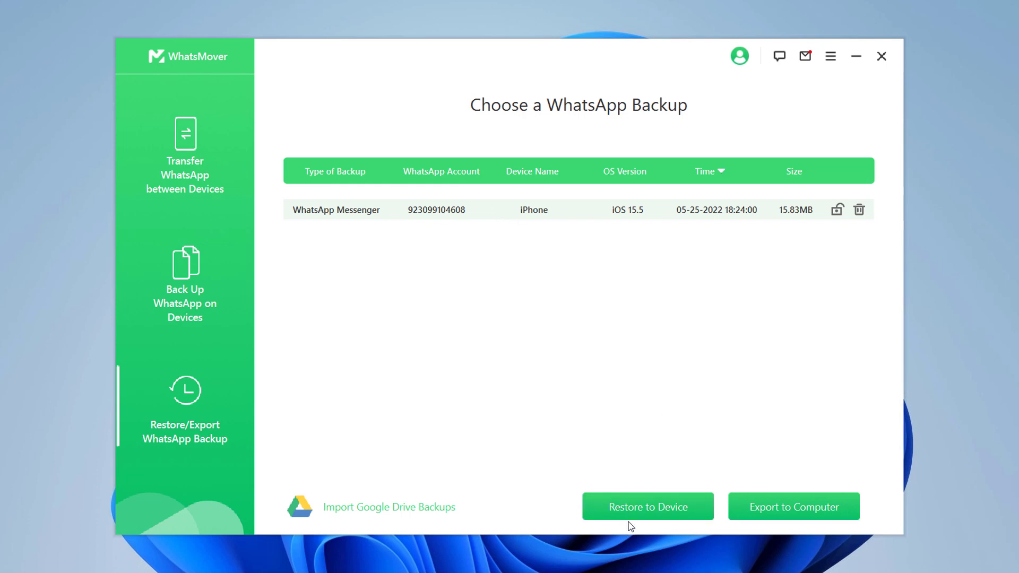
{"action": "left_click", "coordinate": [676, 518]}
{"action": "left_click", "coordinate": [474, 306]}
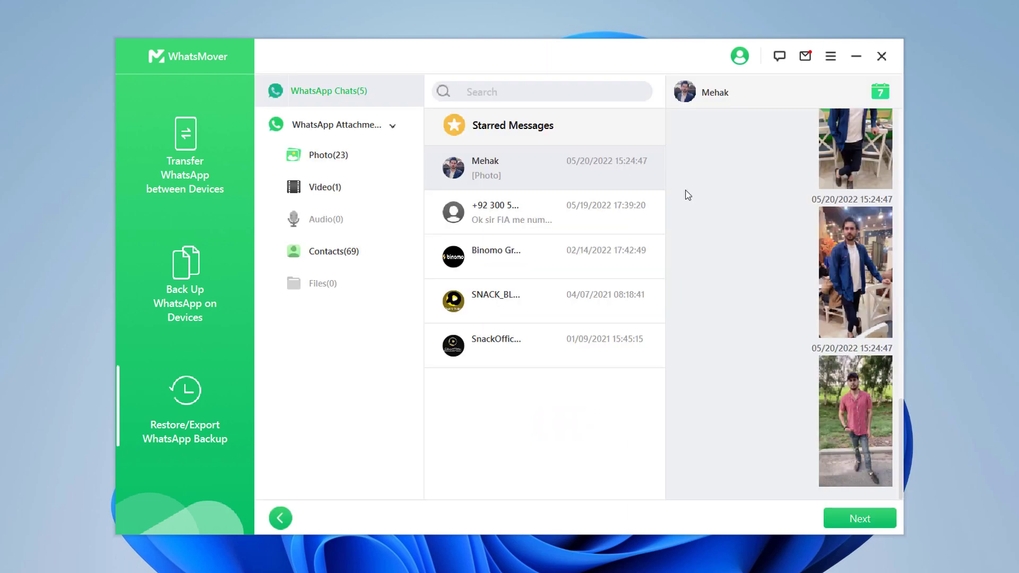
Step: Restore the WhatsApp Messenger backup to the Galaxy A51, confirming warning and storage permission
{"action": "left_click", "coordinate": [868, 515]}
{"action": "left_click", "coordinate": [613, 466]}
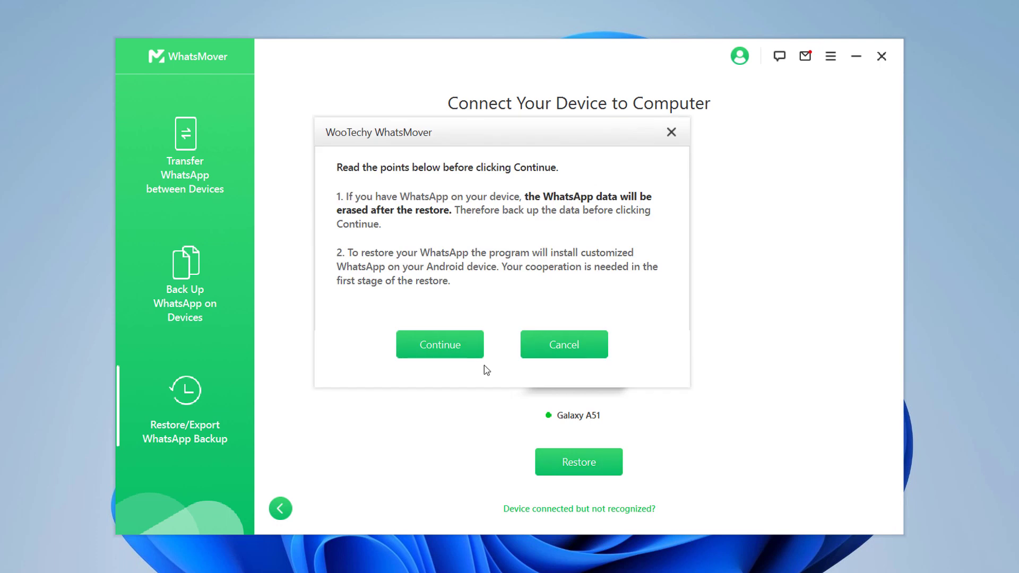
{"action": "left_click", "coordinate": [473, 353]}
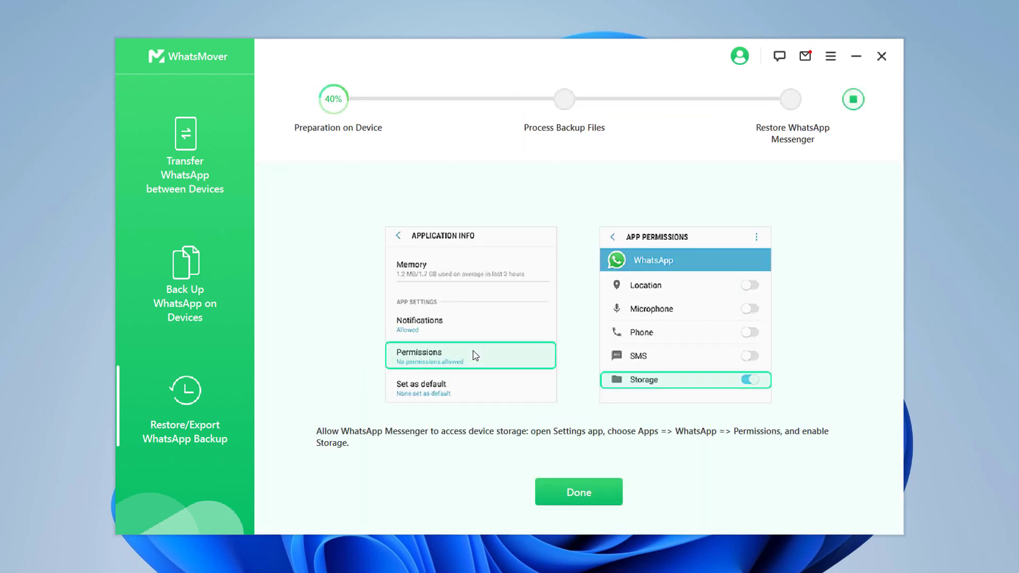
{"action": "left_click", "coordinate": [571, 486]}
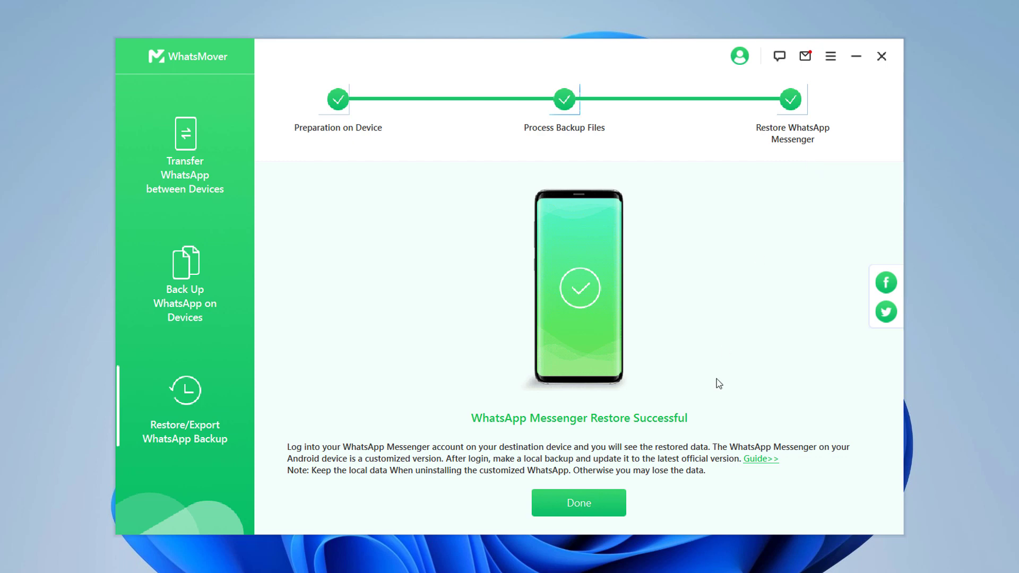
{"action": "left_click", "coordinate": [592, 508]}
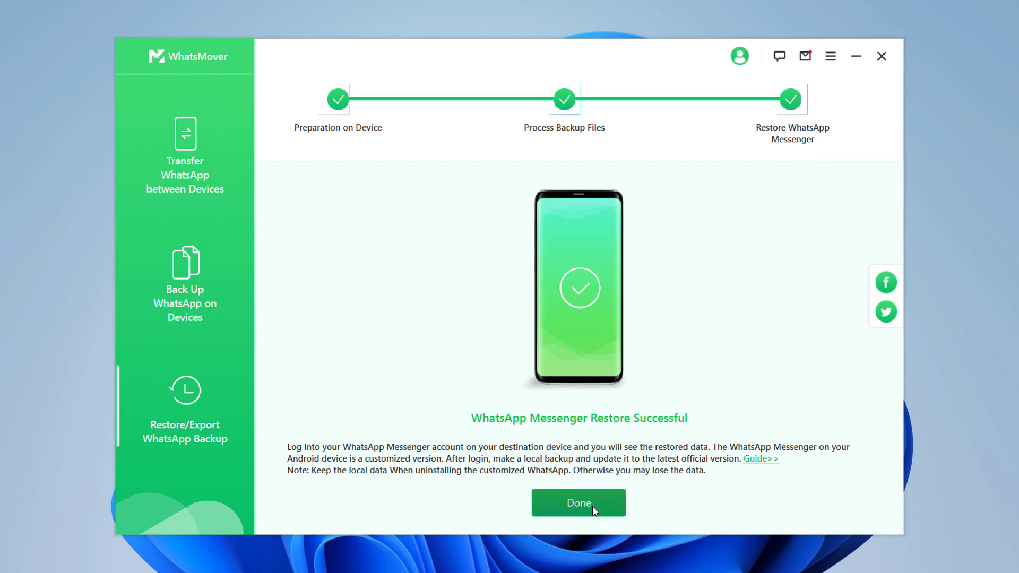